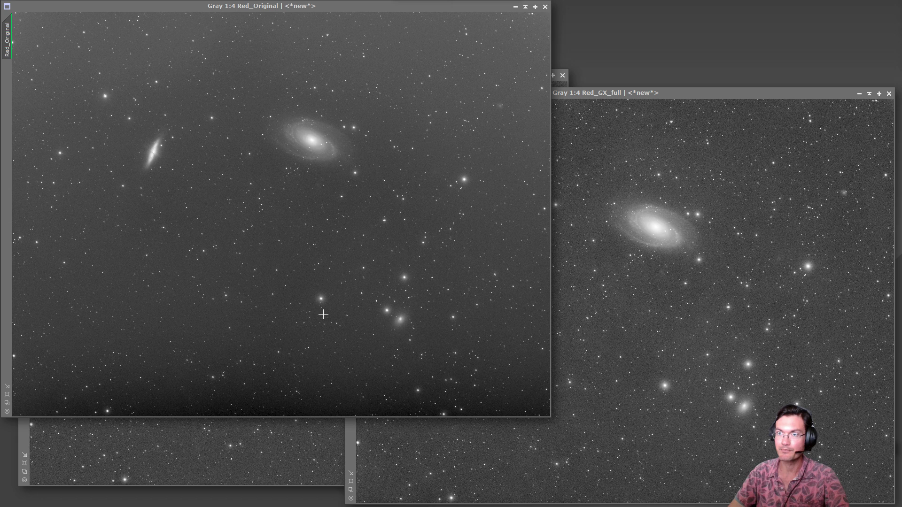
# - Move Red_GC_full to the top-left and align Red_GX_full exactly over it
pyautogui.click(237, 451)
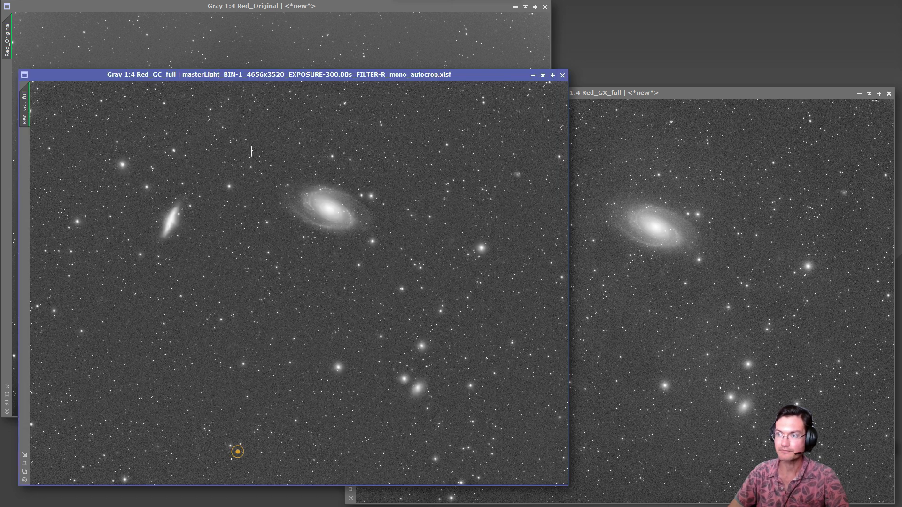
pyautogui.click(272, 73)
pyautogui.moveTo(270, 53); pyautogui.dragTo(257, 6)
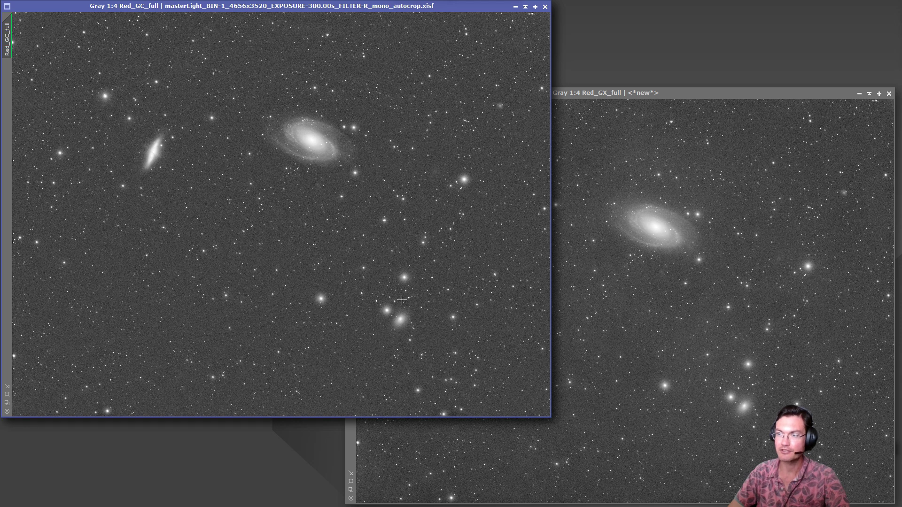
pyautogui.moveTo(641, 96); pyautogui.dragTo(638, 75)
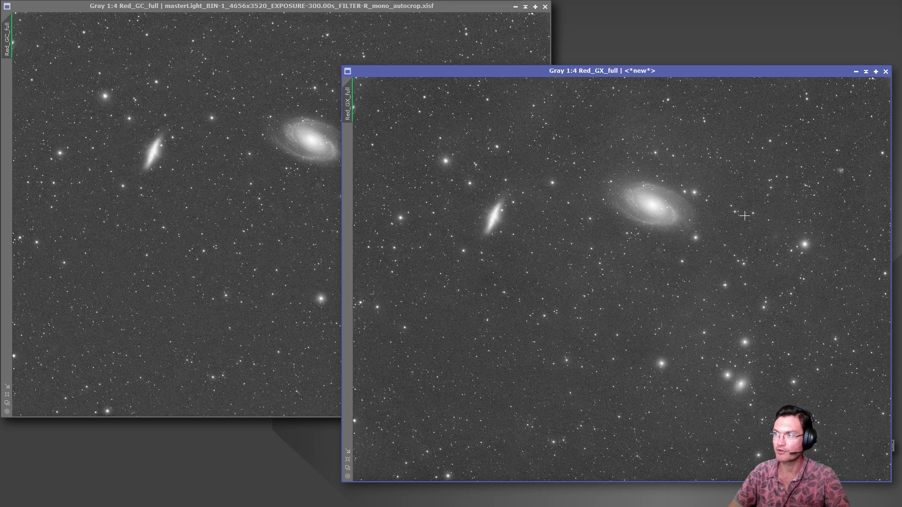
pyautogui.moveTo(639, 71); pyautogui.dragTo(300, 7)
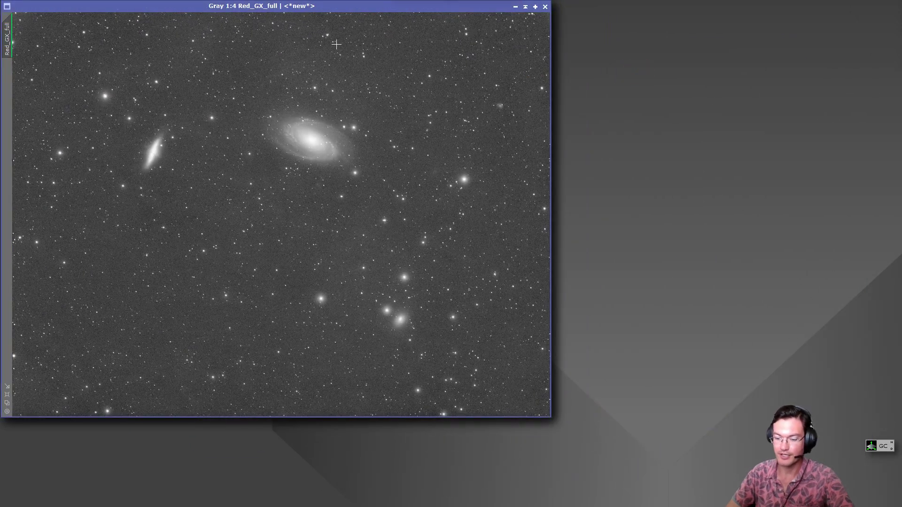
# - Blink between the two full-frame results with Ctrl+Tab, ending on the GX_full_gradient image
pyautogui.hotkey('ctrl', 'Tab')
pyautogui.hotkey('ctrl', 'Tab')
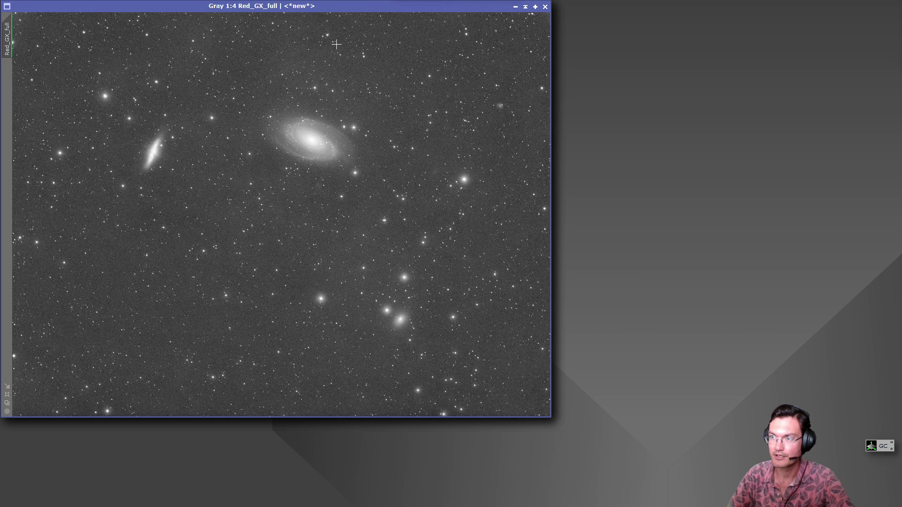
pyautogui.hotkey('ctrl', 'Tab')
pyautogui.hotkey('ctrl', 'Tab')
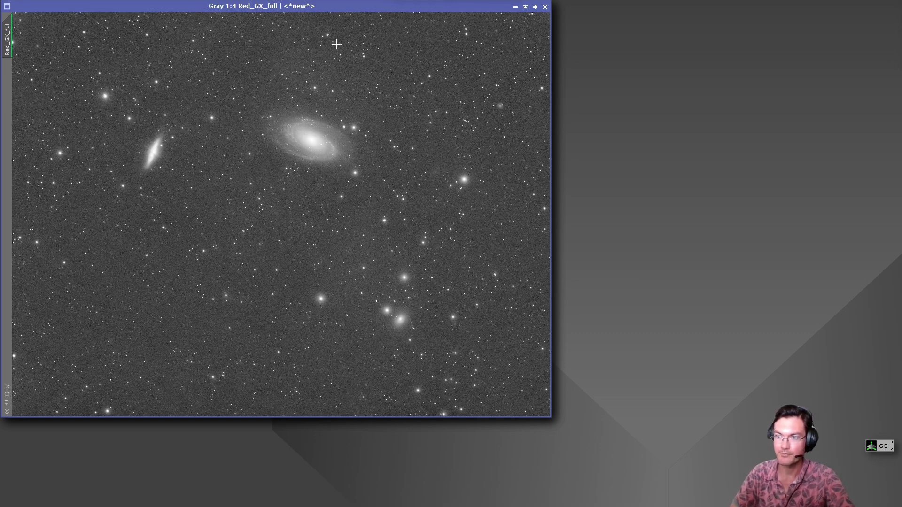
pyautogui.hotkey('ctrl', 'Tab')
pyautogui.hotkey('ctrl', 'Tab')
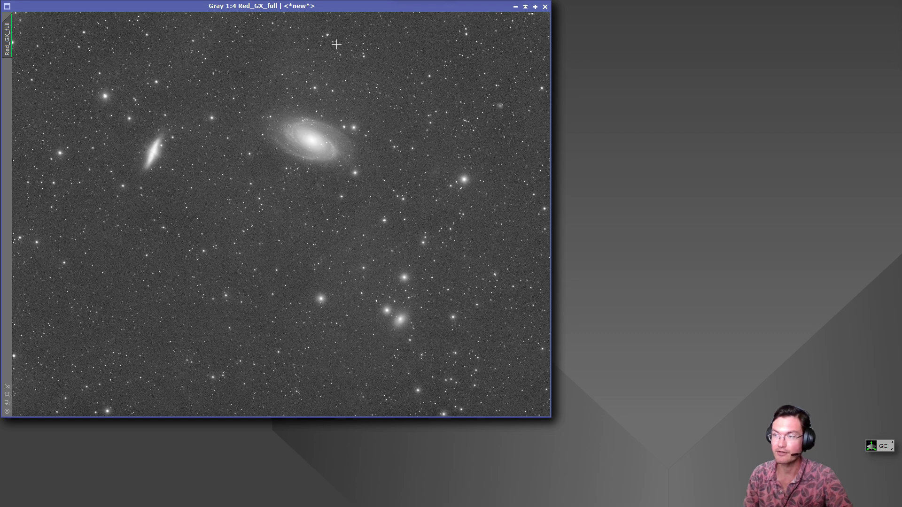
pyautogui.hotkey('ctrl', 'Tab')
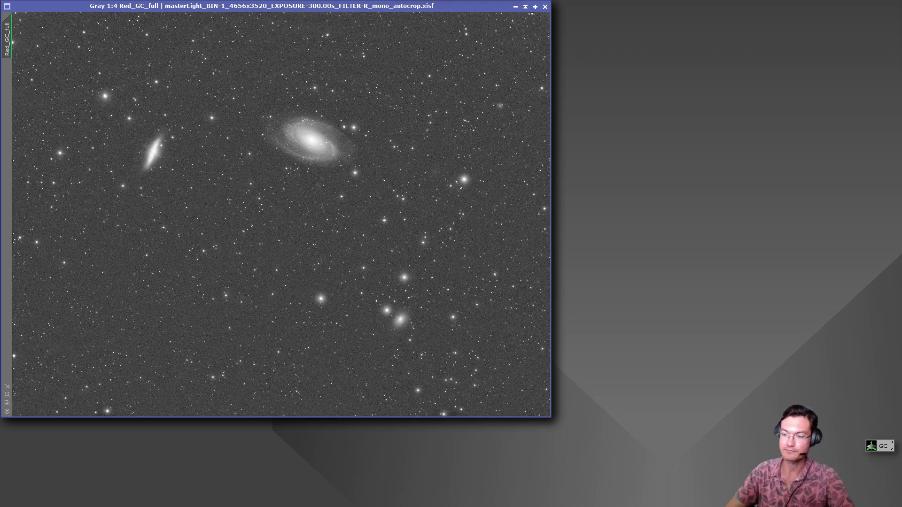
pyautogui.hotkey('ctrl', 'Tab')
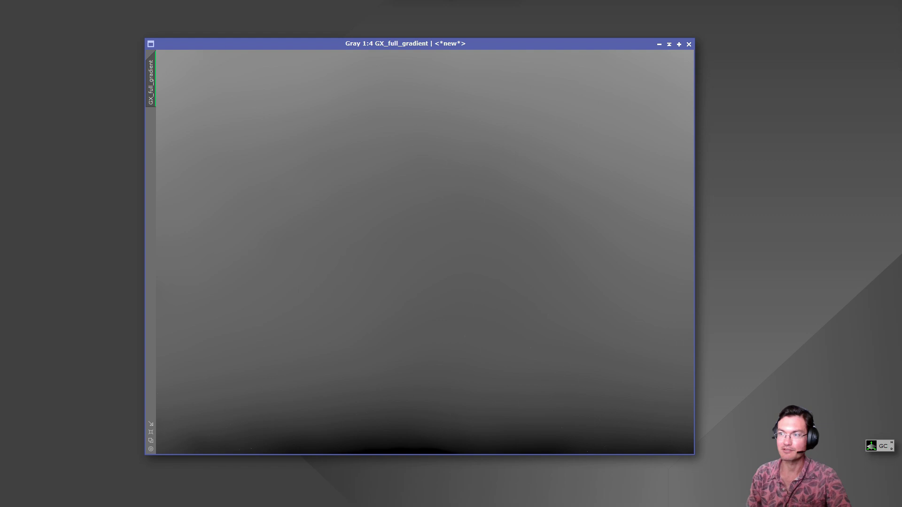
# - Drag GC_full_gradient exactly over GX_full_gradient to compare the extracted gradients
pyautogui.moveTo(251, 24); pyautogui.dragTo(362, 43)
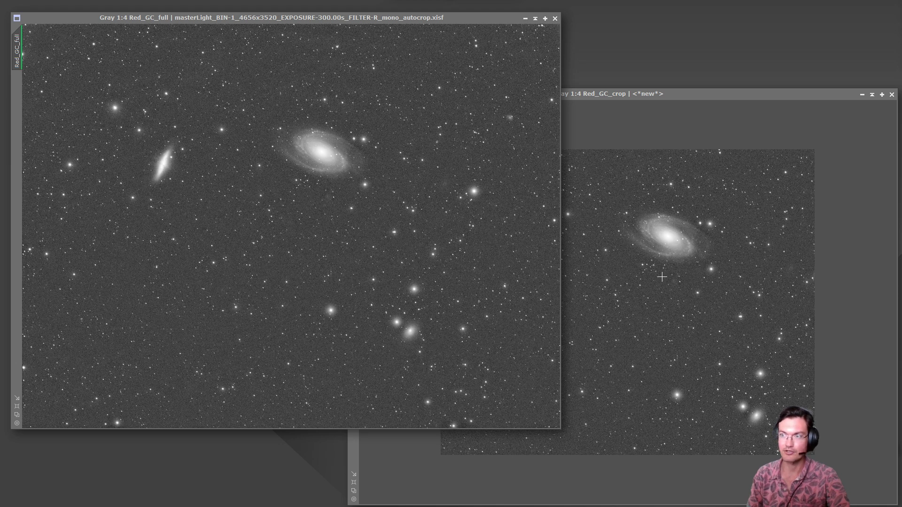
# - Place the Red_GC_crop image exactly over Red_GC_full
pyautogui.moveTo(611, 95); pyautogui.dragTo(263, 10)
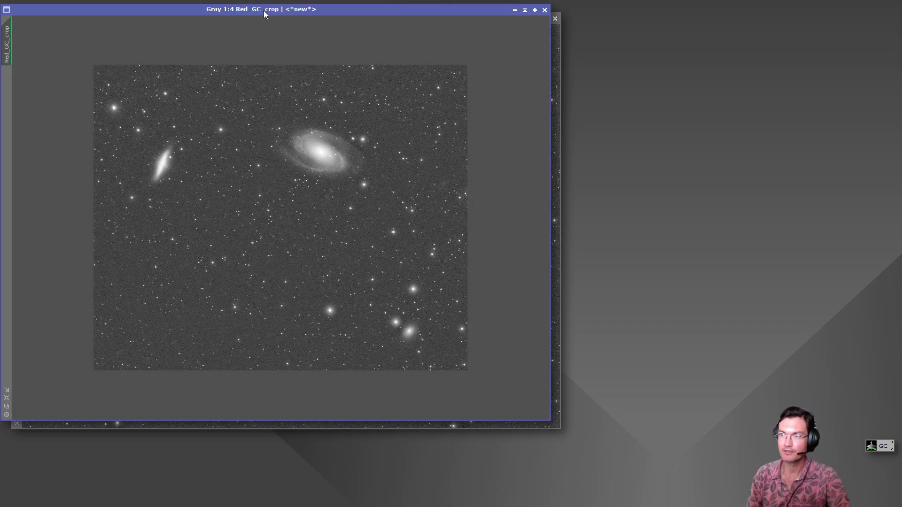
pyautogui.click(264, 13)
pyautogui.click(264, 12)
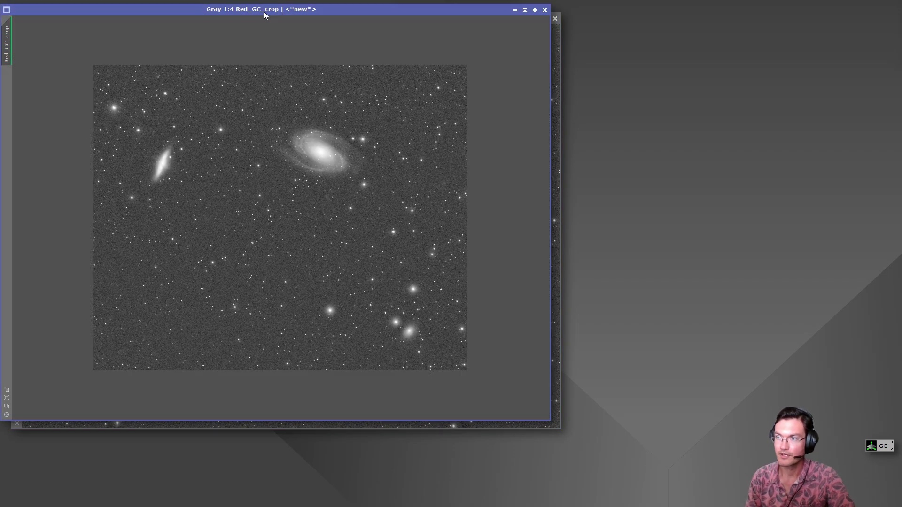
pyautogui.click(264, 12)
# - Blink repeatedly between the cropped and full GradientCorrection red results
pyautogui.click(263, 12)
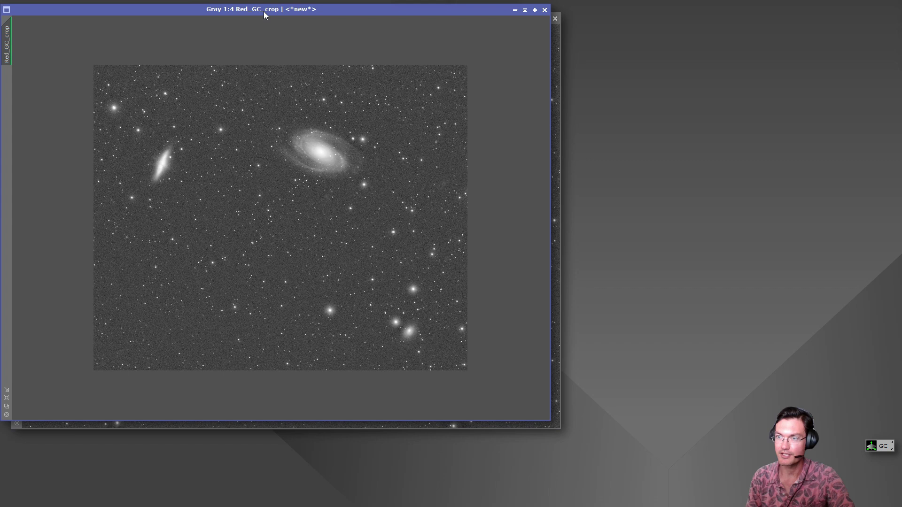
pyautogui.click(264, 12)
pyautogui.click(264, 11)
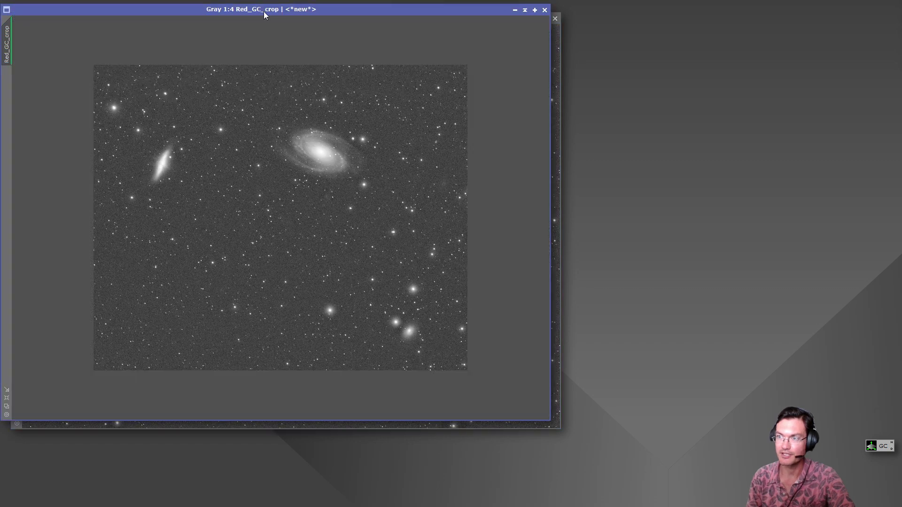
pyautogui.click(264, 11)
pyautogui.click(263, 11)
pyautogui.click(264, 12)
pyautogui.click(263, 11)
pyautogui.click(264, 11)
pyautogui.click(264, 11)
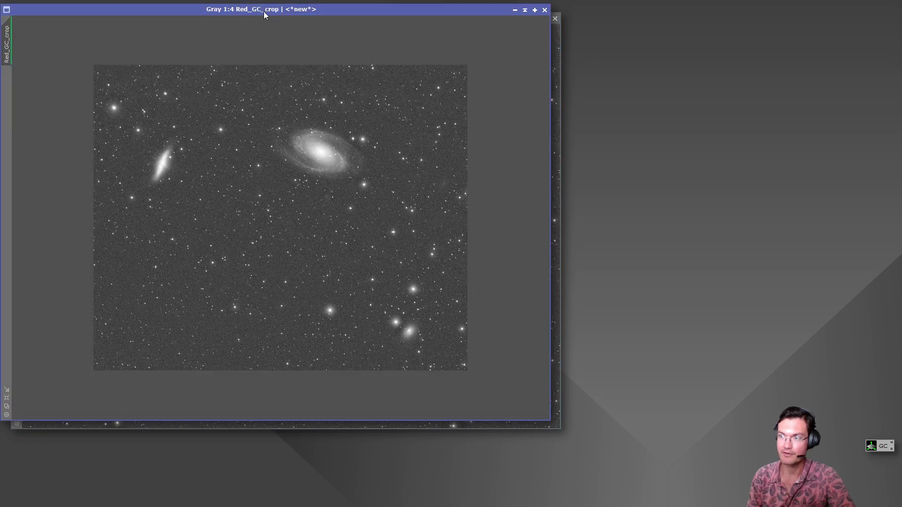
pyautogui.click(263, 11)
pyautogui.click(264, 11)
pyautogui.click(264, 11)
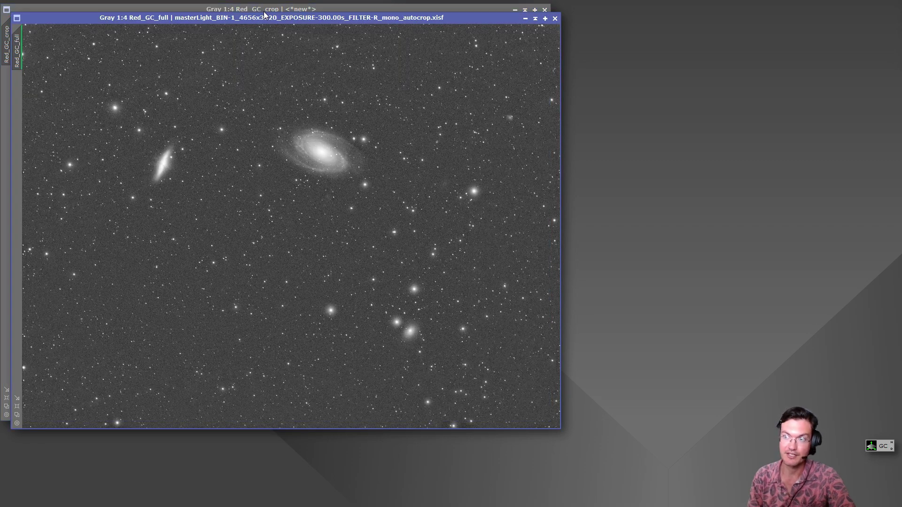
# - Finish blinking on Red_GC_crop, then minimize both red GC windows
pyautogui.click(264, 11)
pyautogui.click(263, 12)
pyautogui.click(265, 11)
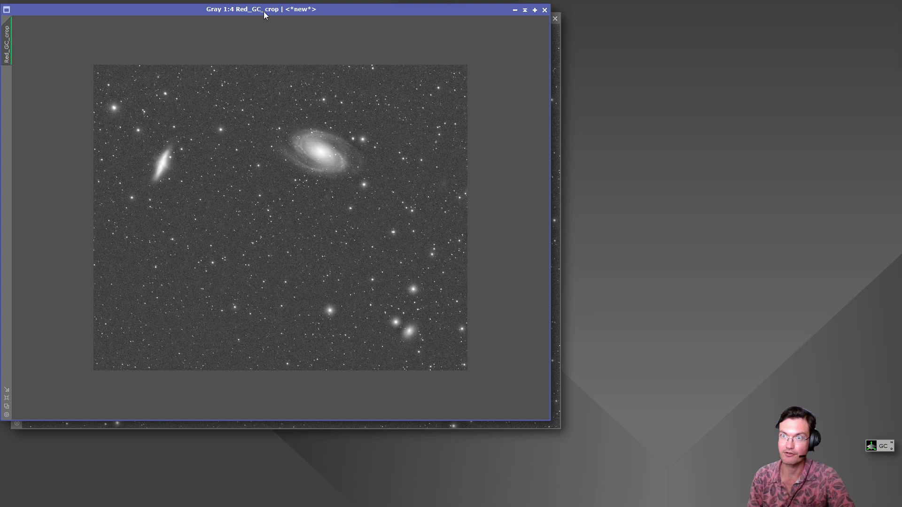
pyautogui.click(515, 10)
pyautogui.click(524, 17)
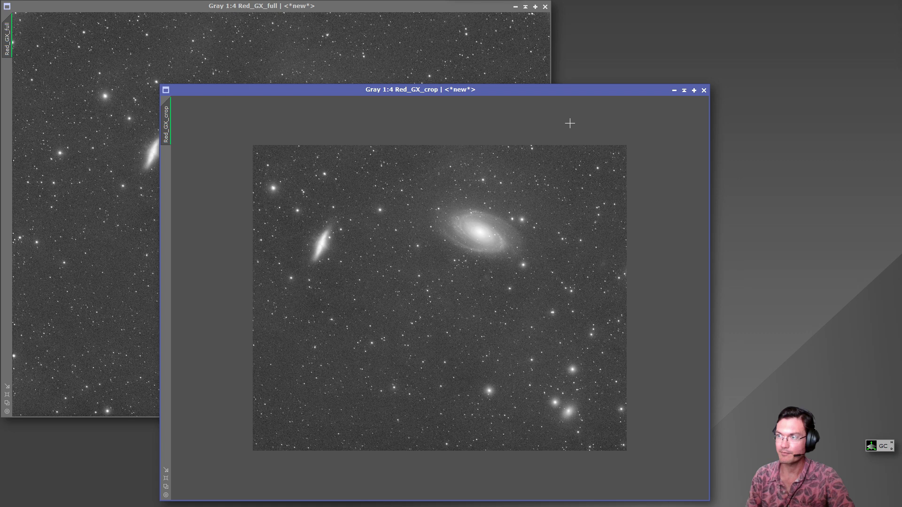
# - Drag Red_GX_crop to the top-left so it overlays Red_GX_full
pyautogui.moveTo(540, 92); pyautogui.dragTo(376, 2)
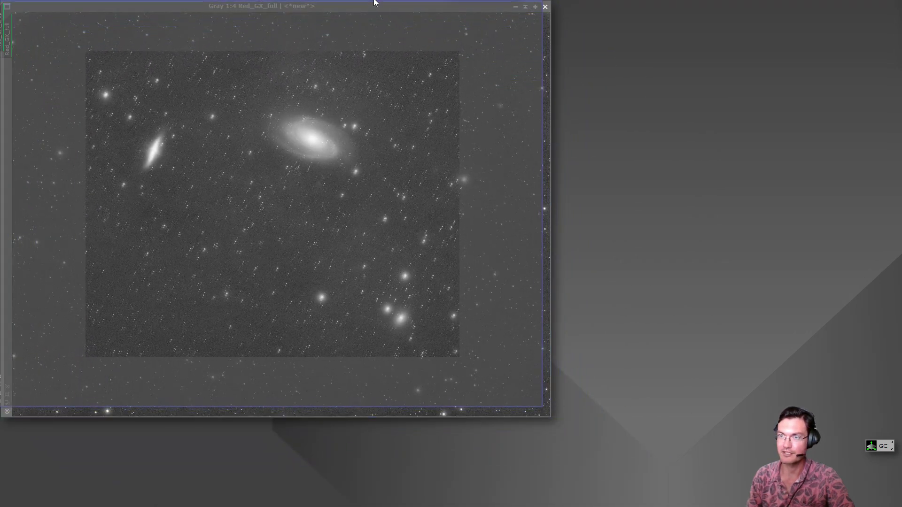
pyautogui.moveTo(375, 1); pyautogui.dragTo(400, 3)
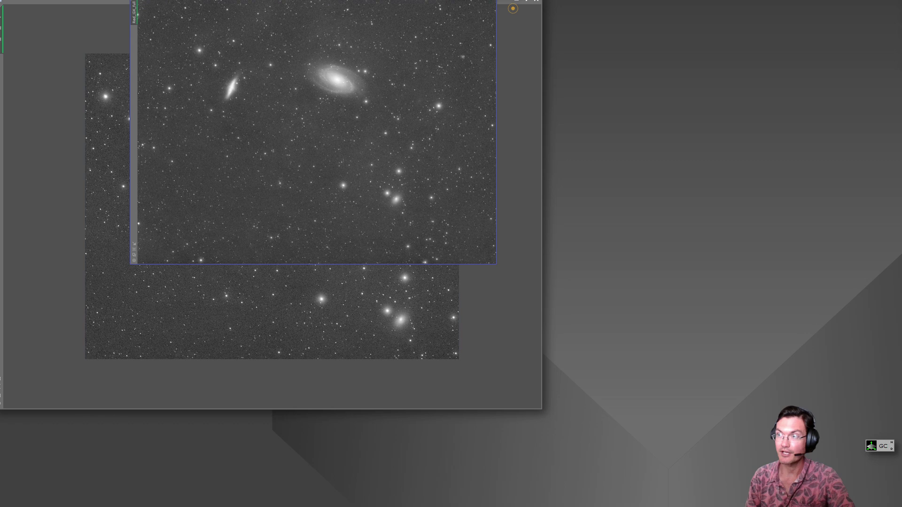
# - Minimize the red images and arrange GC_crop_gradient, GX_crop_gradient and GC_full_gradient side by side
pyautogui.click(507, 3)
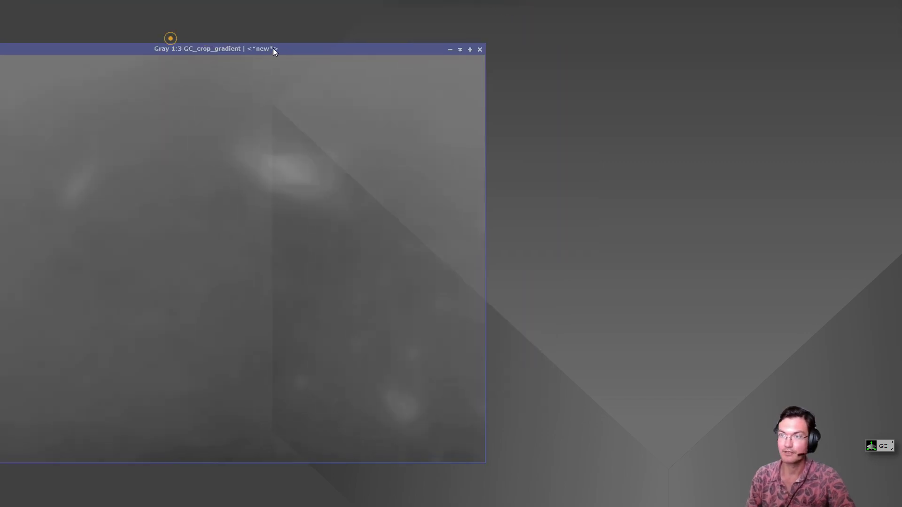
pyautogui.moveTo(273, 48); pyautogui.dragTo(290, 17)
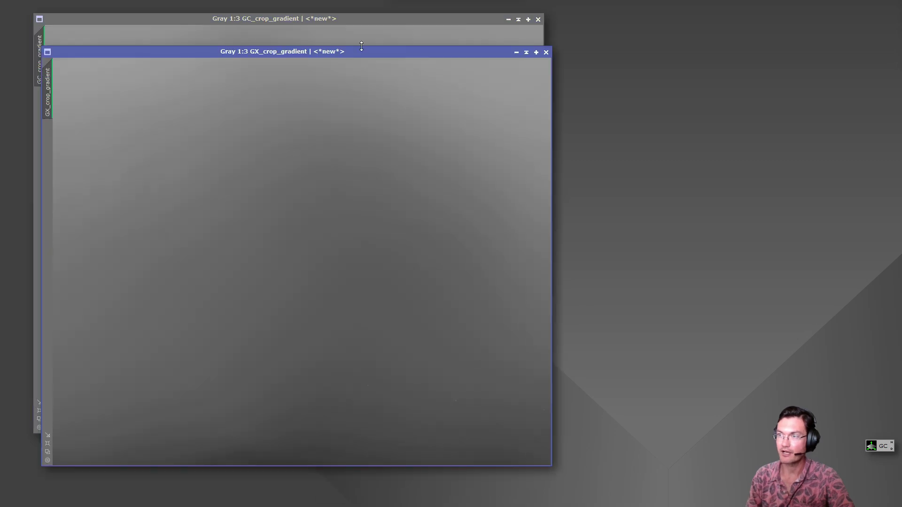
pyautogui.moveTo(360, 57); pyautogui.dragTo(683, 39)
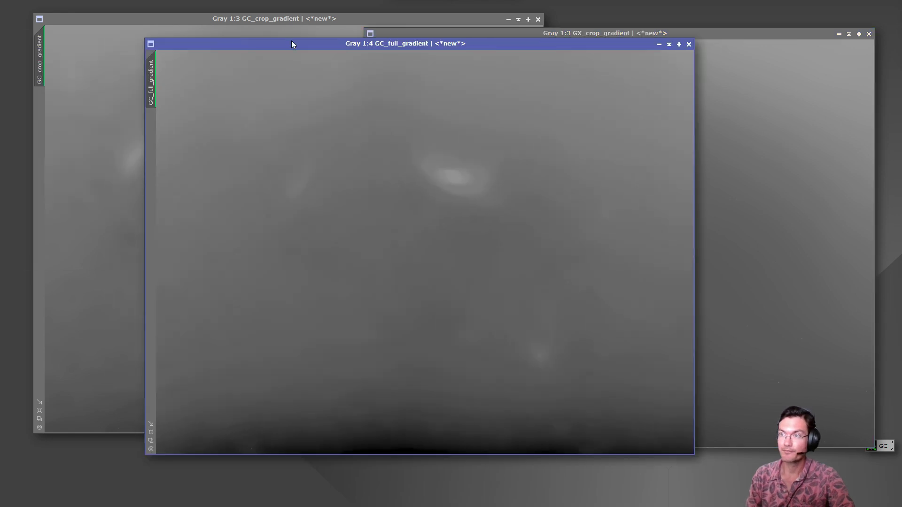
pyautogui.moveTo(291, 41); pyautogui.dragTo(173, 28)
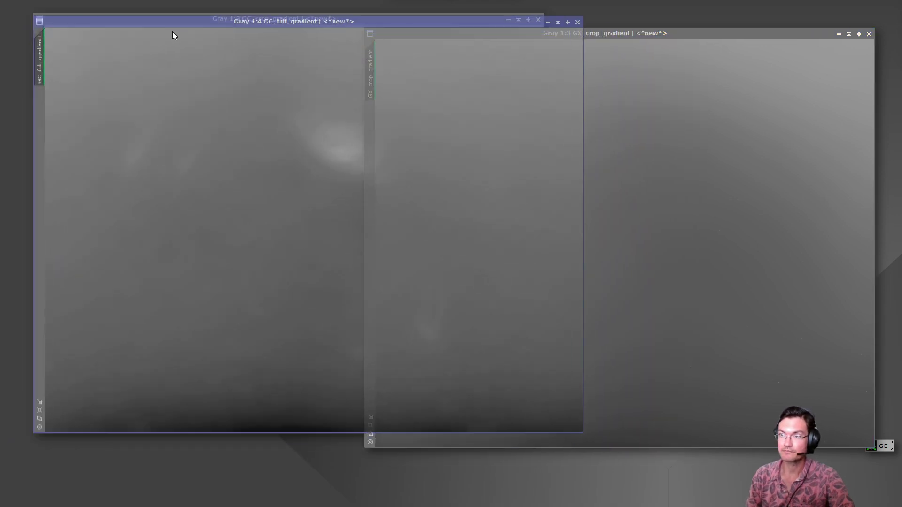
# - Minimize GX_crop_gradient, overlay GC_crop_gradient on GC_full_gradient to compare, then minimize it
pyautogui.click(839, 34)
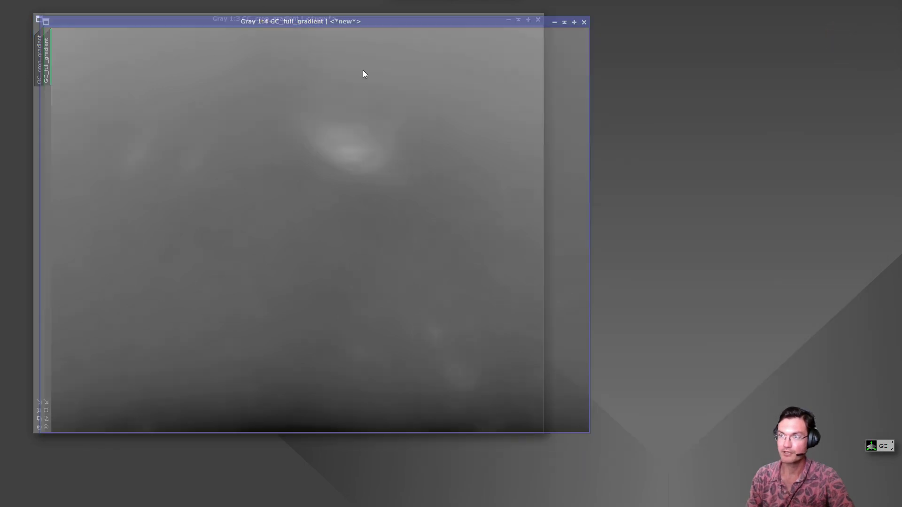
pyautogui.moveTo(262, 20); pyautogui.dragTo(450, 92)
pyautogui.moveTo(386, 21); pyautogui.dragTo(328, 63)
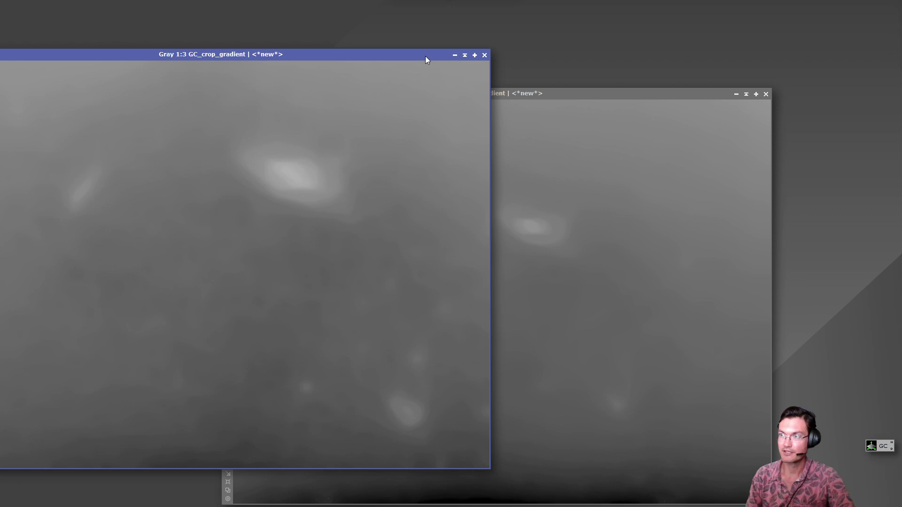
pyautogui.click(455, 55)
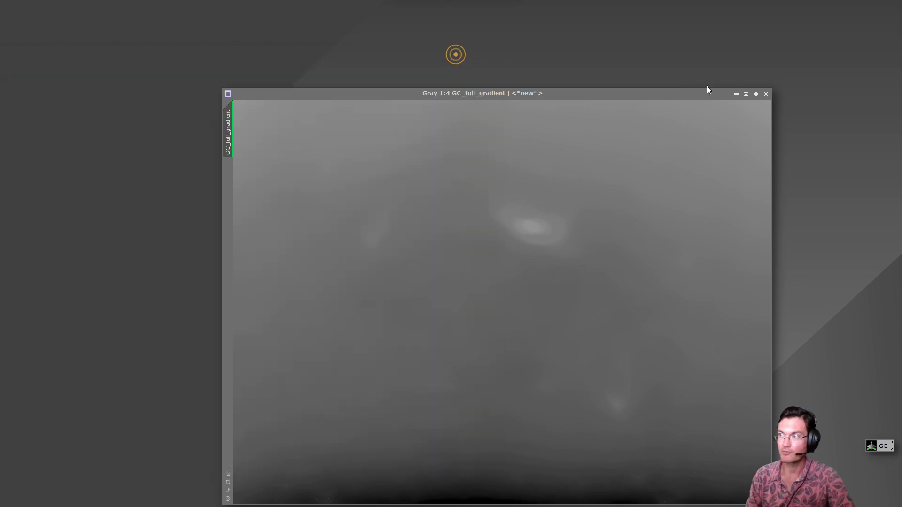
# - Minimize GC_full_gradient, centre Grax_gradient_diff and read pixel values across it
pyautogui.click(736, 94)
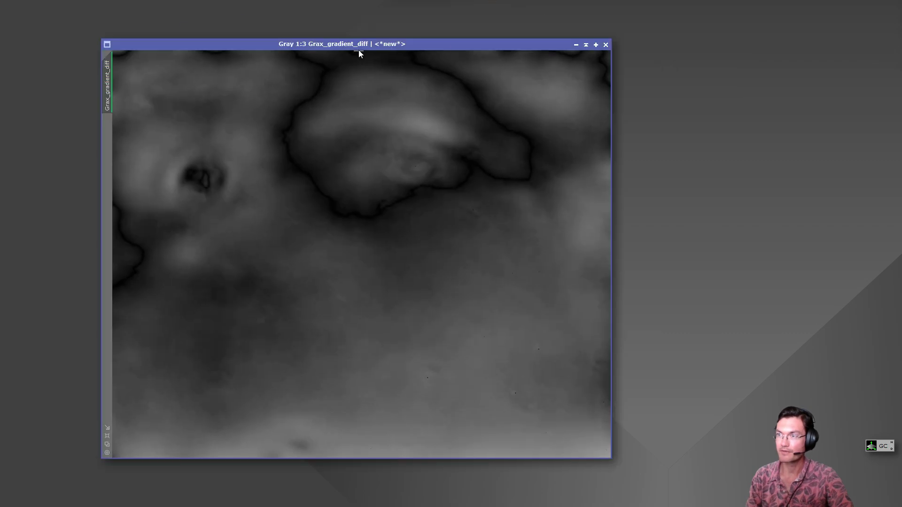
pyautogui.moveTo(358, 44); pyautogui.dragTo(408, 58)
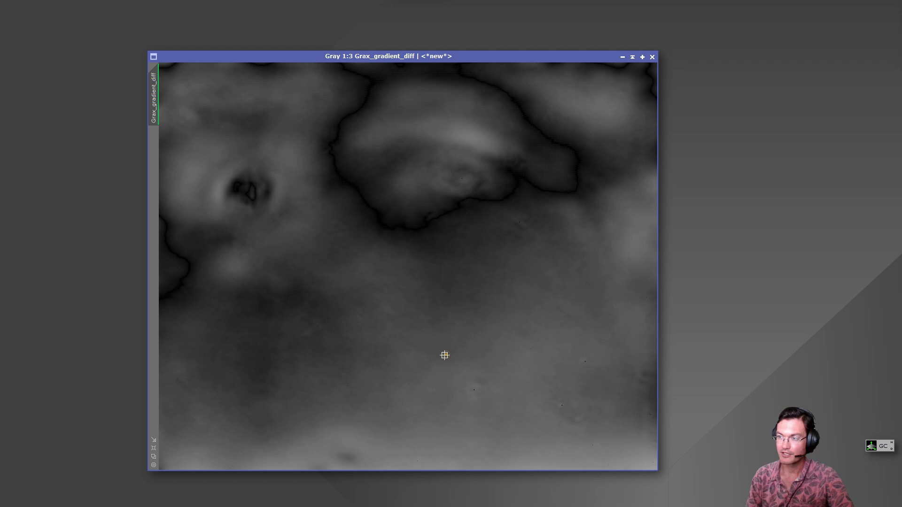
pyautogui.moveTo(444, 355); pyautogui.dragTo(353, 272)
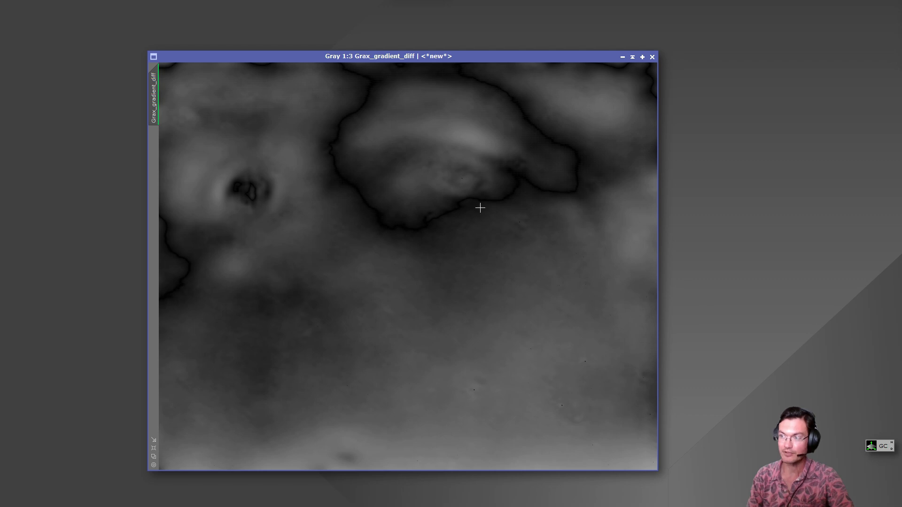
# - Minimize Grax_gradient_diff and move GC_gradient_diff to the centre of the workspace
pyautogui.click(622, 57)
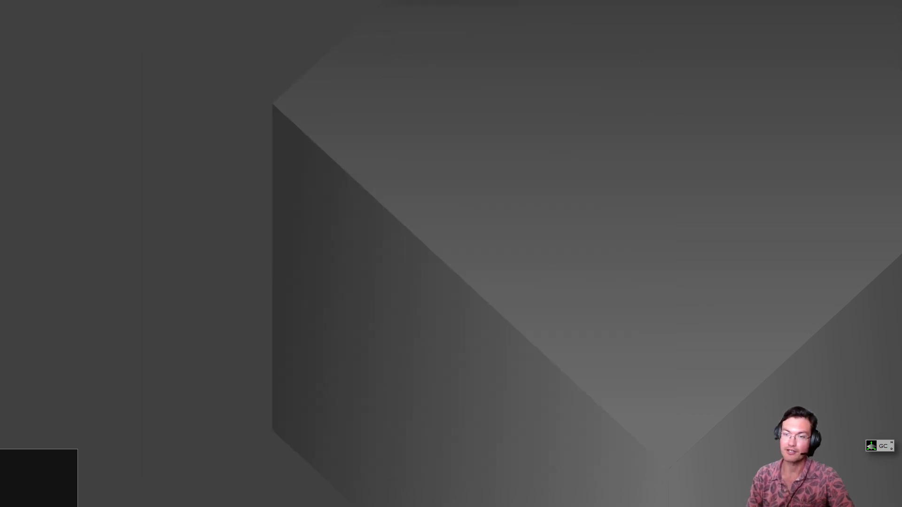
pyautogui.moveTo(258, 49); pyautogui.dragTo(471, 37)
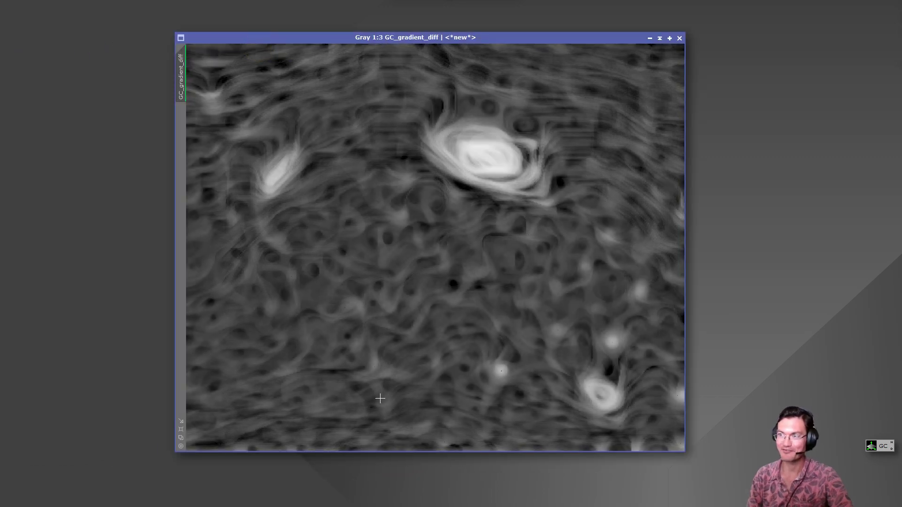